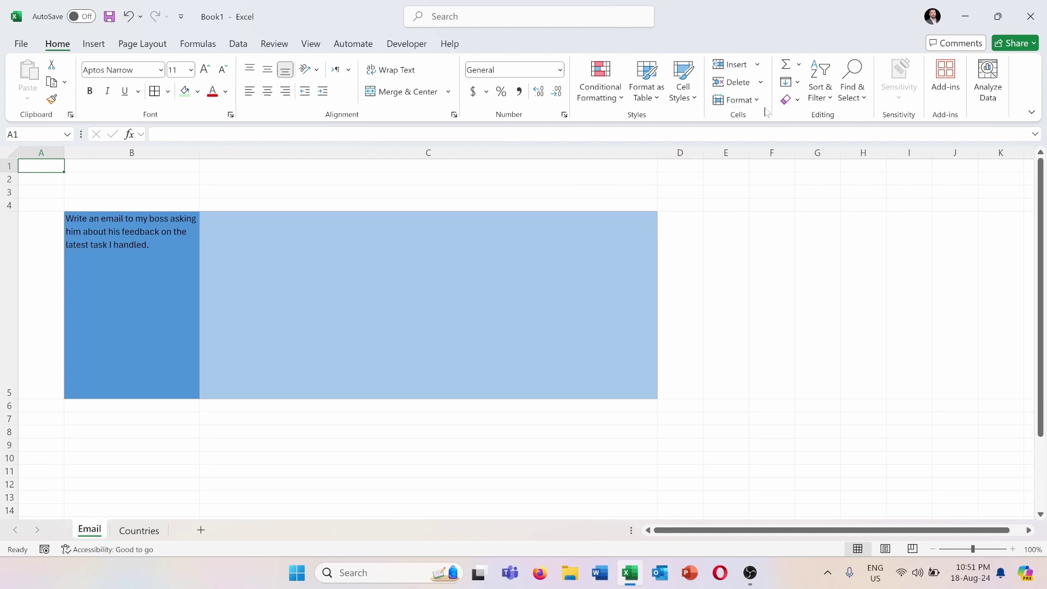
# - Search the Office add-ins store for 'gpt excel' from the Home ribbon
pyautogui.click(948, 90)
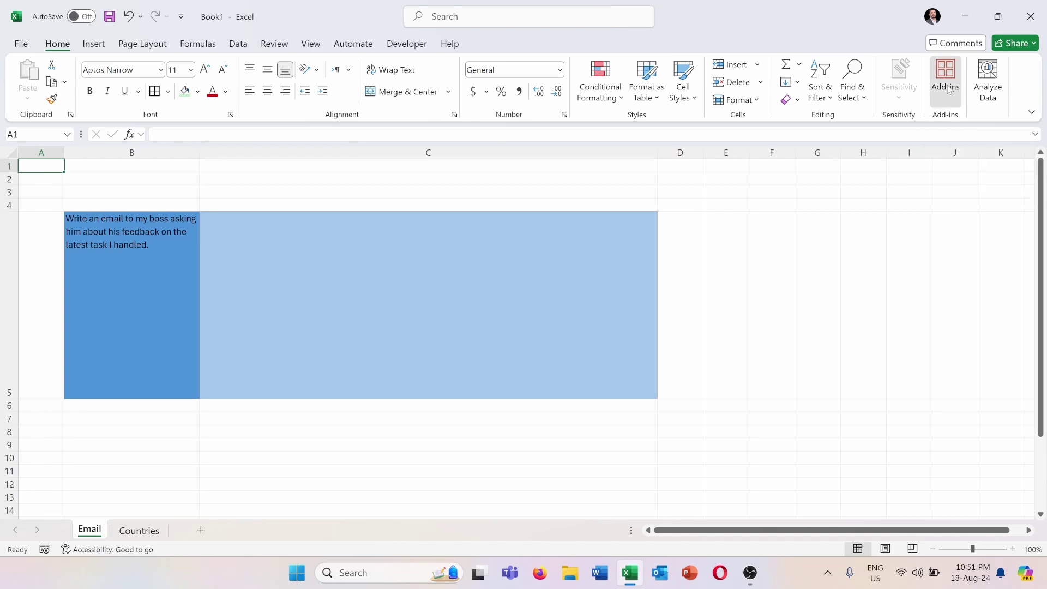
pyautogui.click(894, 130)
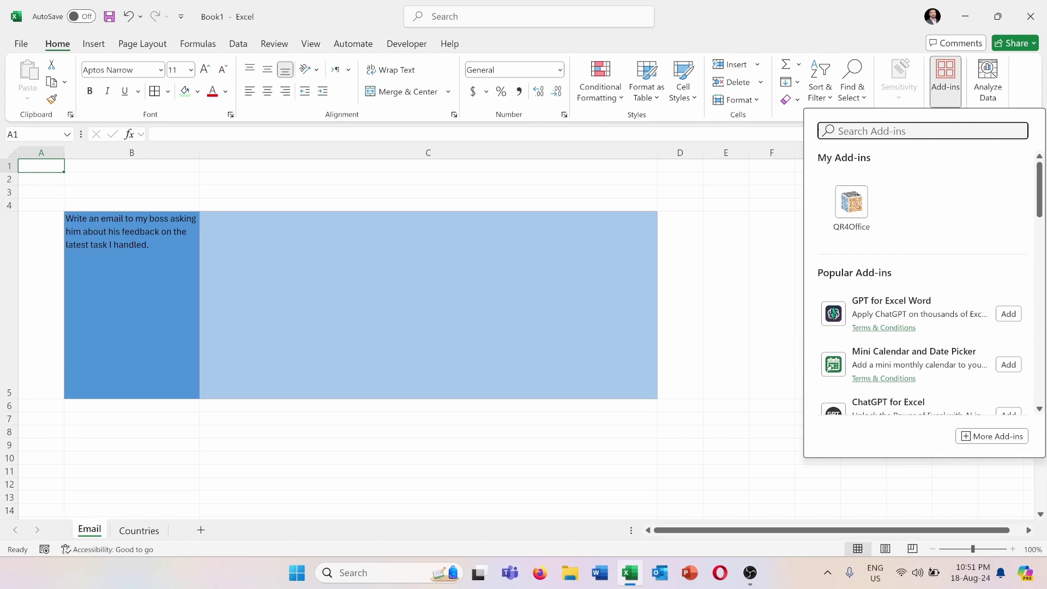
pyautogui.write('gp')
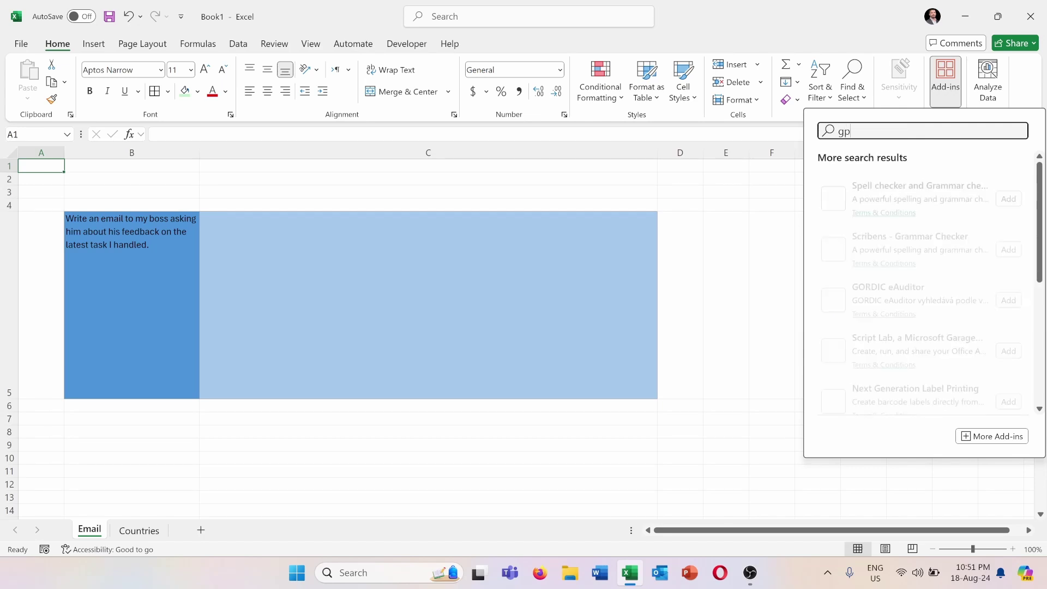
pyautogui.write('t exce')
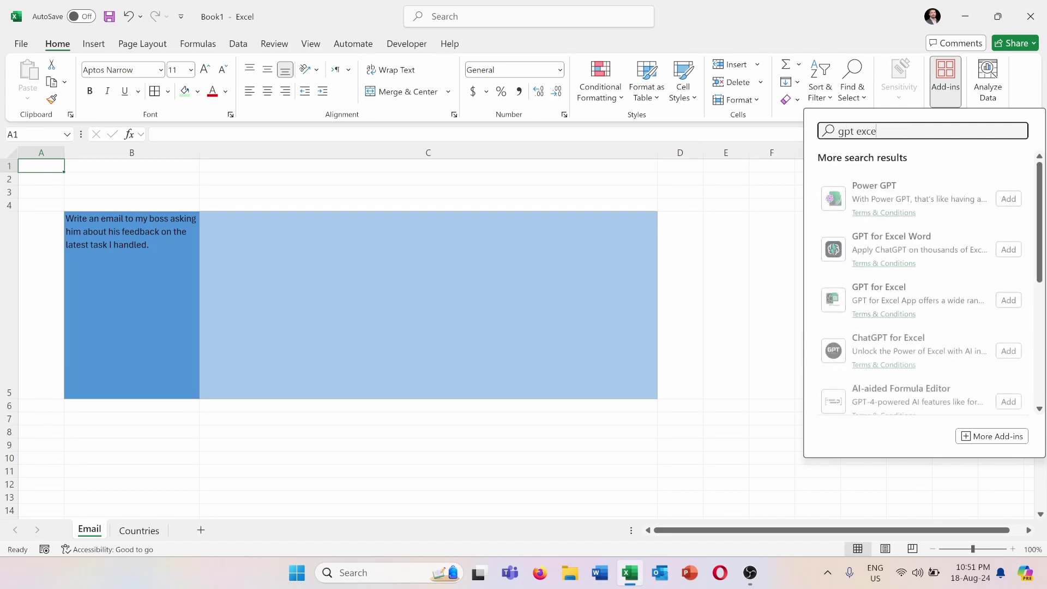
pyautogui.write('l')
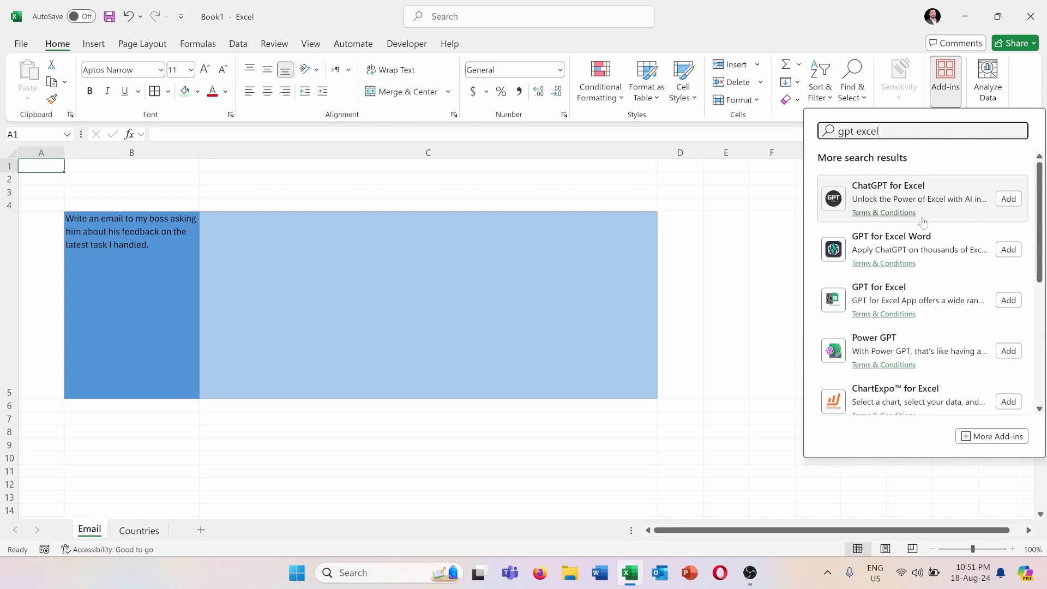
pyautogui.moveTo(1009, 200)
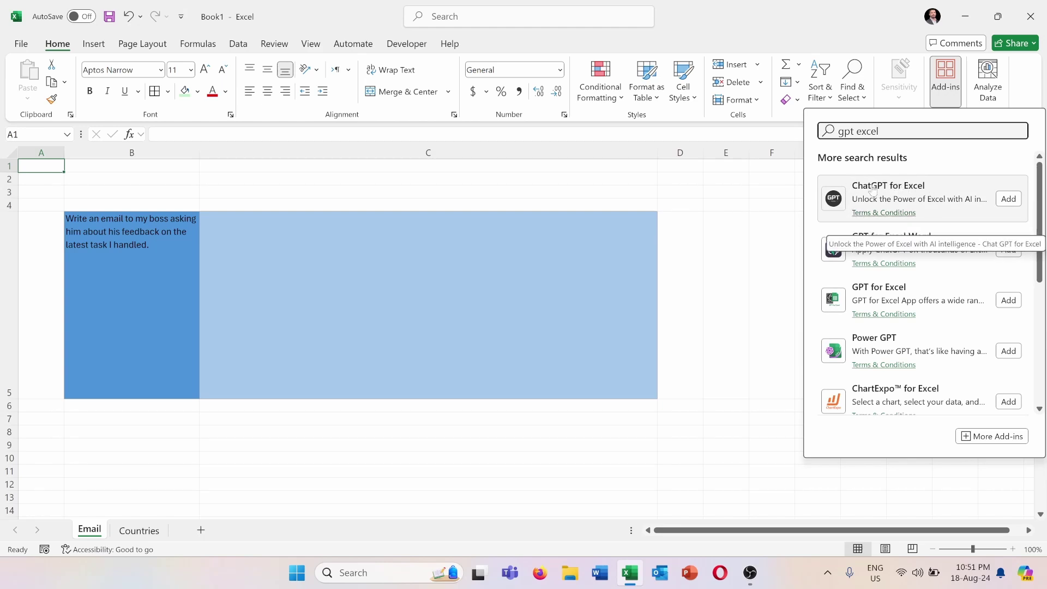
# - Add ChatGPT for Excel, dismiss its intro, view the AI functions list, then close the pane
pyautogui.click(1009, 199)
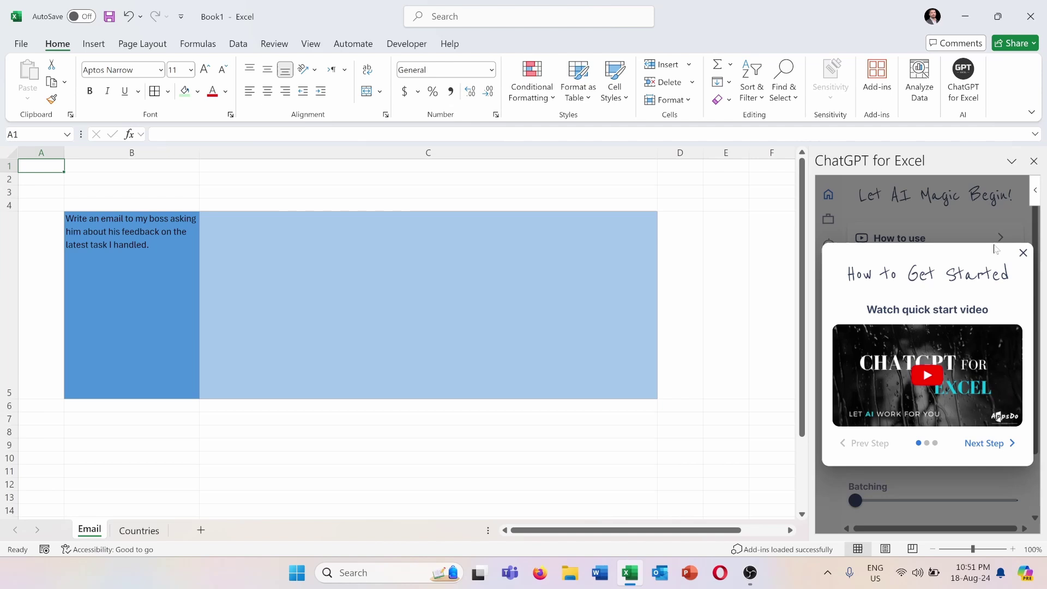
pyautogui.click(1024, 254)
pyautogui.scroll(-2, 973, 309)
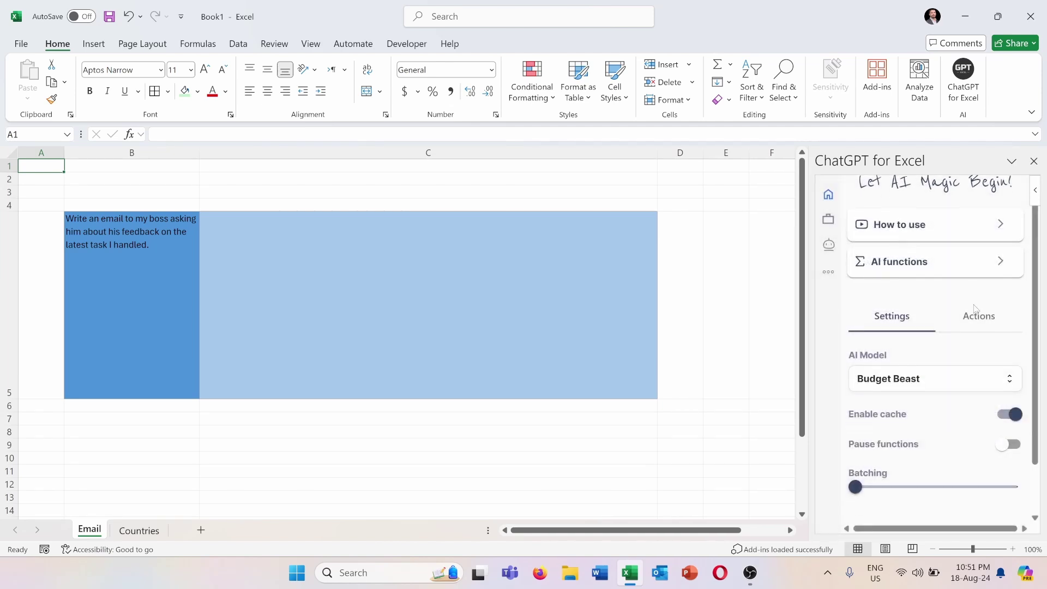
pyautogui.scroll(2, 974, 308)
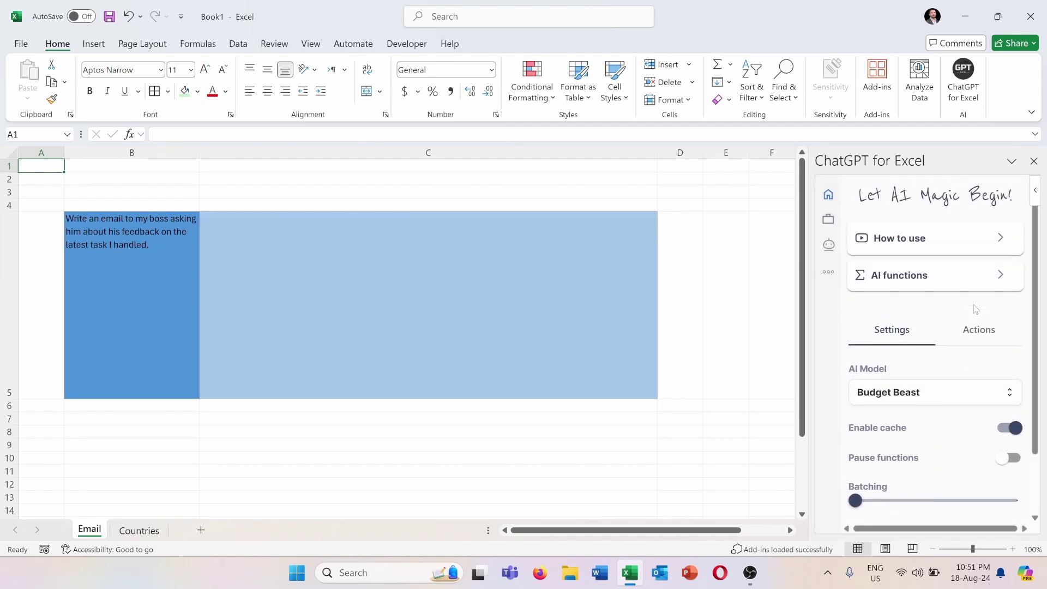
pyautogui.click(931, 282)
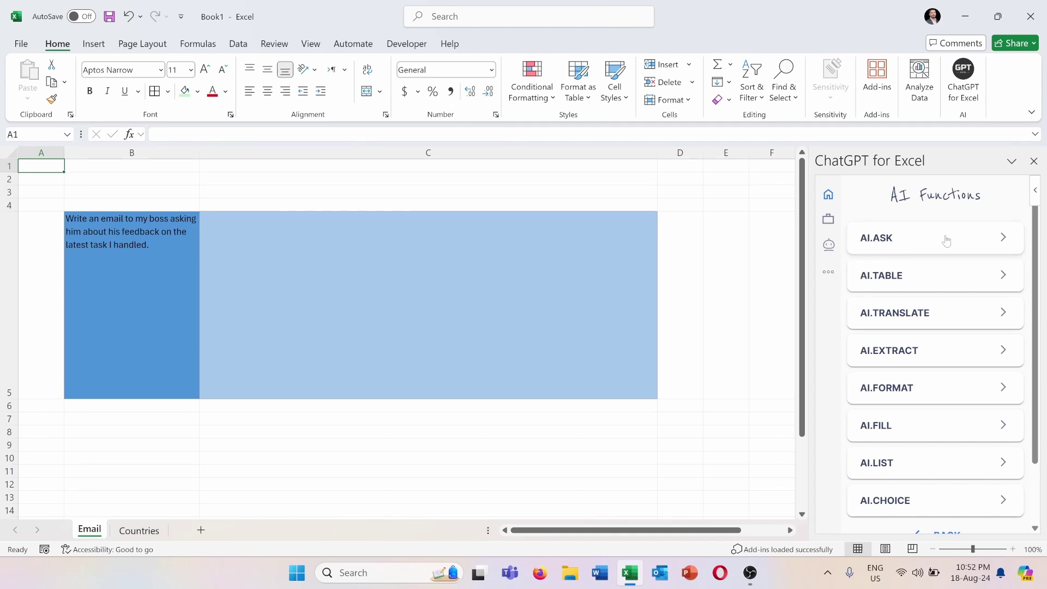
pyautogui.click(1033, 162)
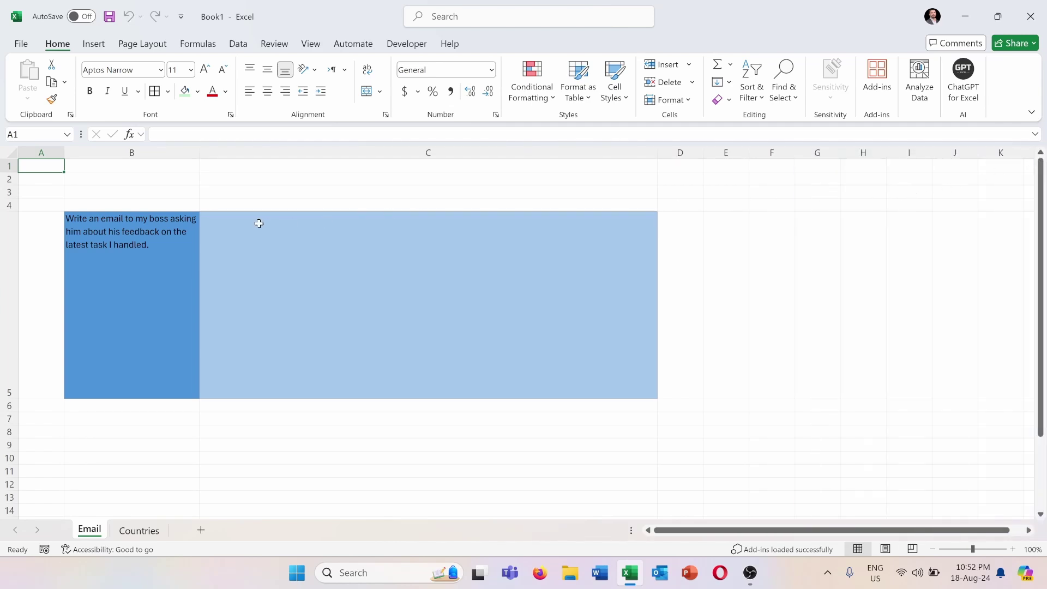
# - Enter =AI.ASK(B5) in C5 to generate the feedback-request email from the prompt
pyautogui.click(226, 235)
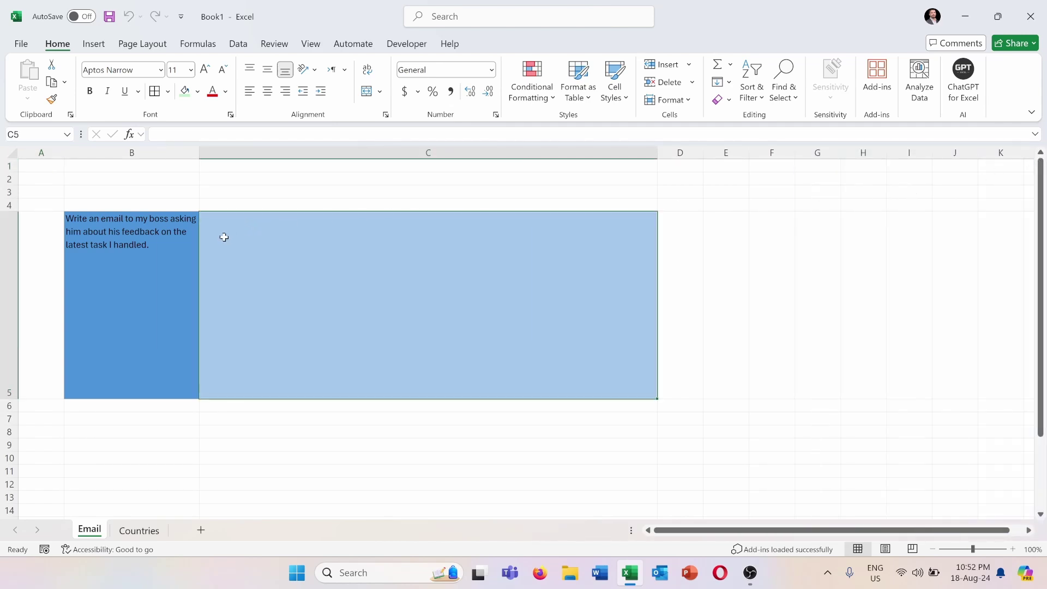
pyautogui.write('=')
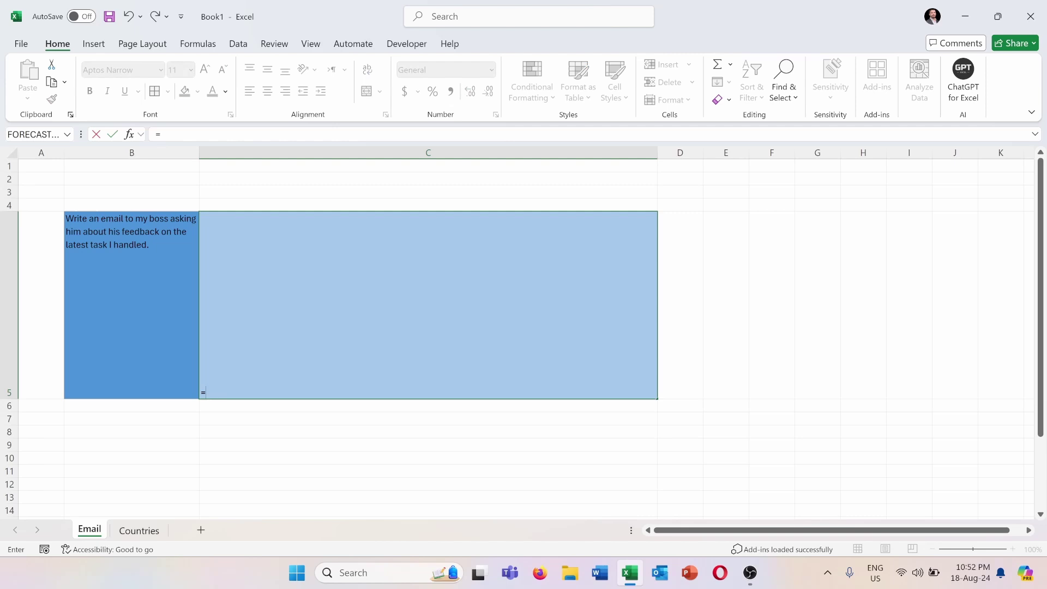
pyautogui.write('ai')
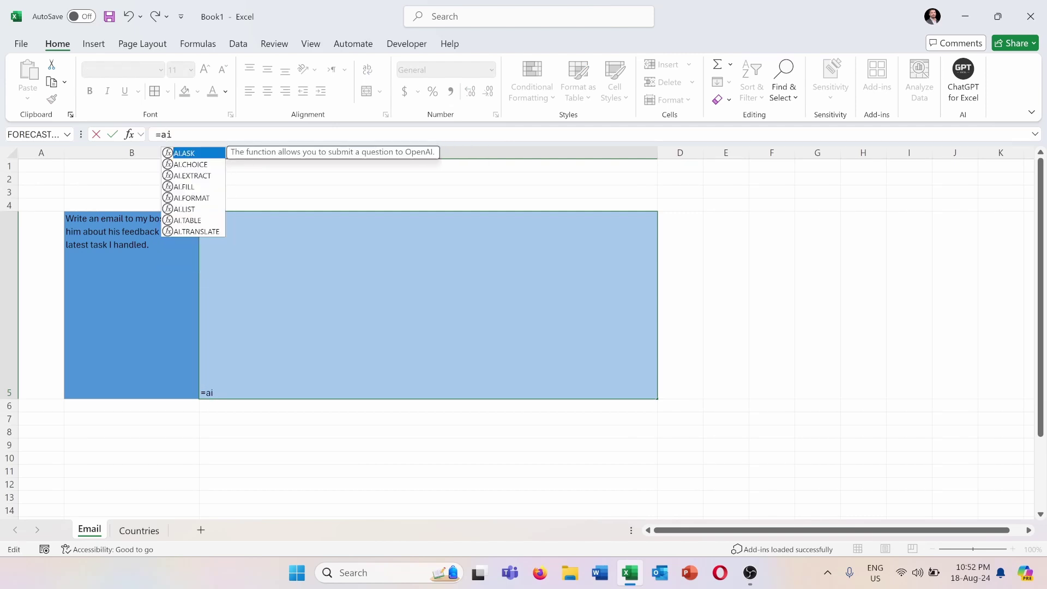
pyautogui.write('.ask')
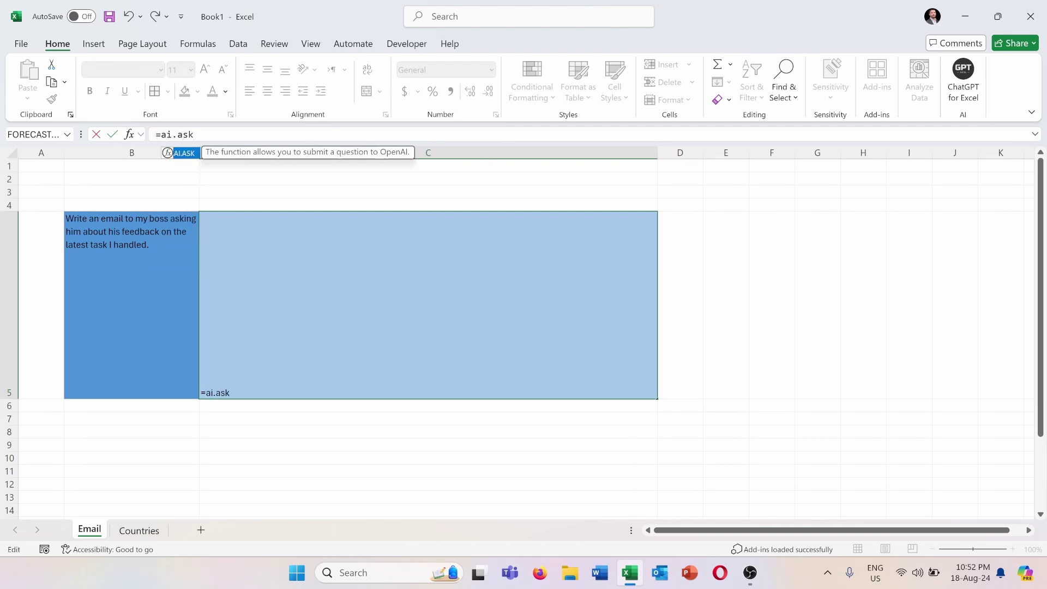
pyautogui.press('Tab')
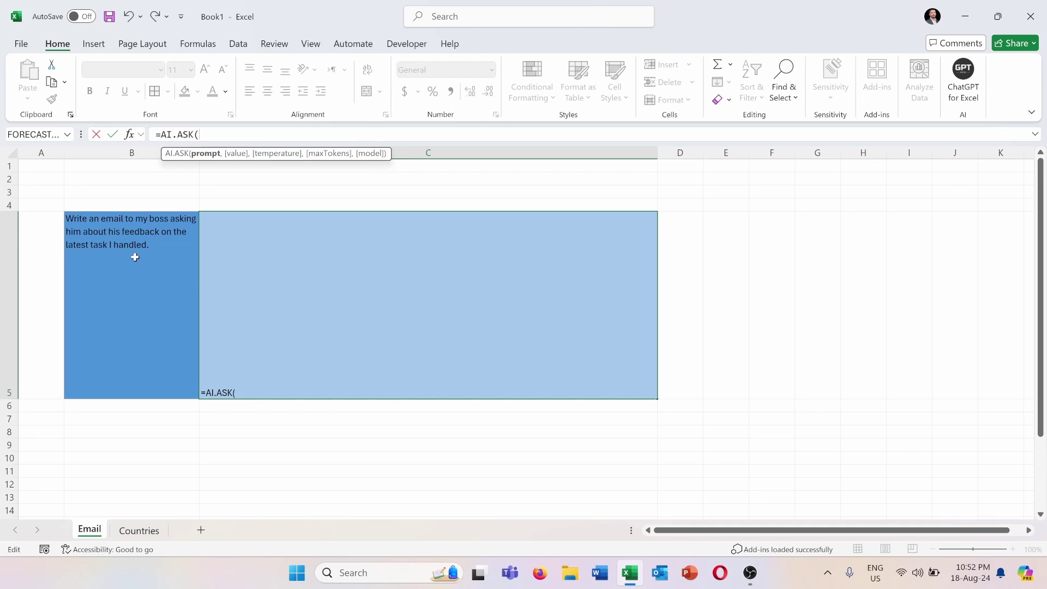
pyautogui.click(138, 246)
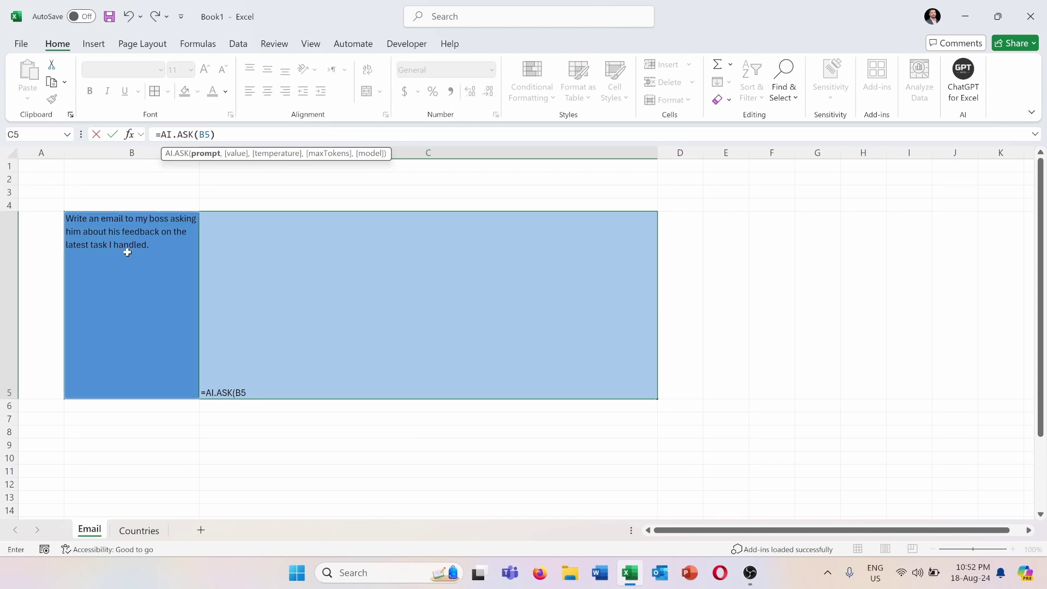
pyautogui.write(')')
pyautogui.press('Return')
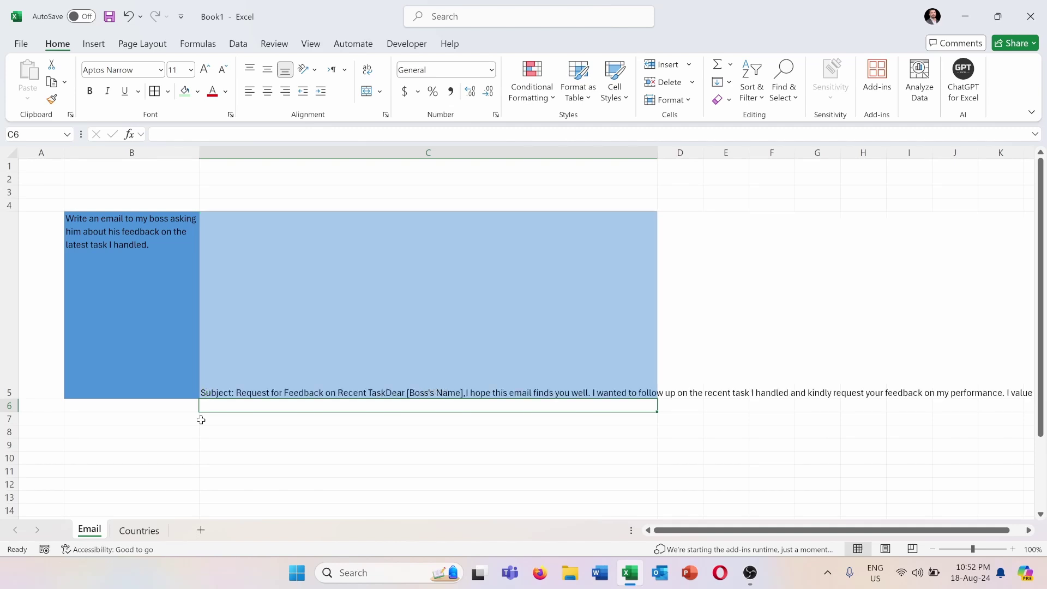
# - Top-align and wrap the email text in C5, then begin editing the B5 prompt
pyautogui.click(259, 300)
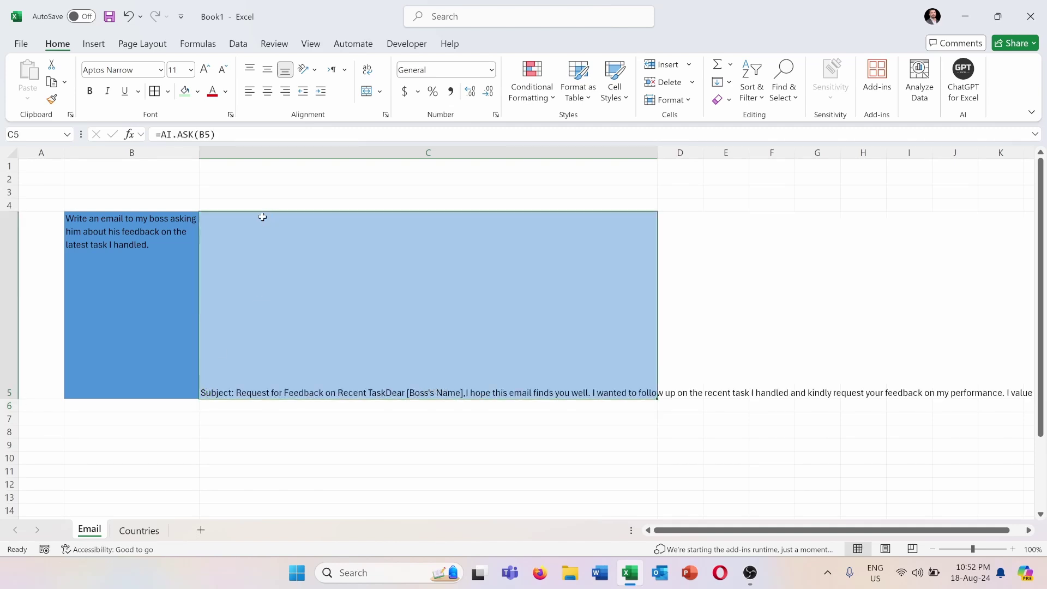
pyautogui.click(252, 70)
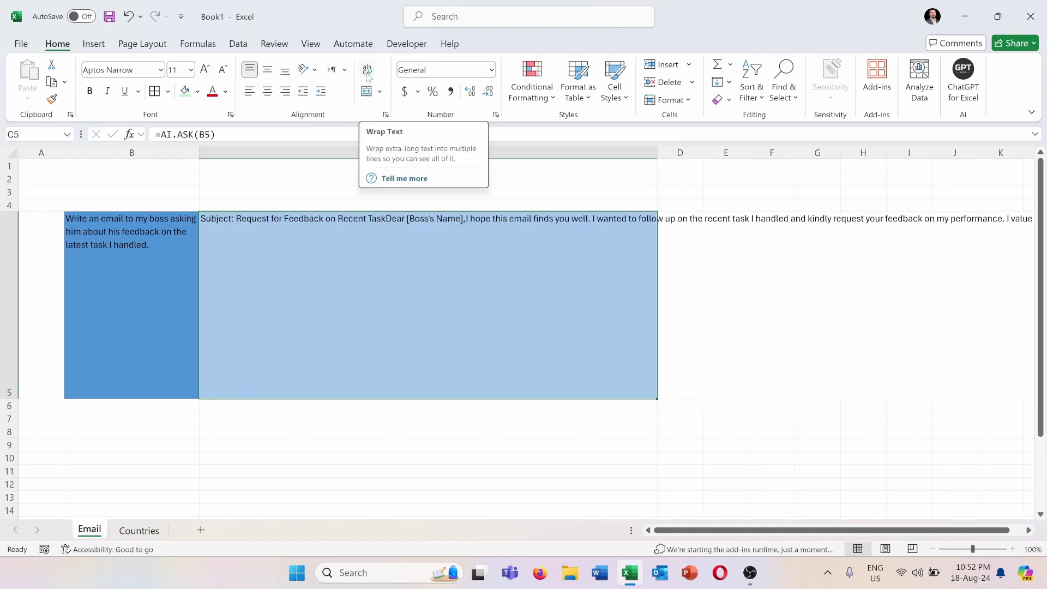
pyautogui.click(367, 71)
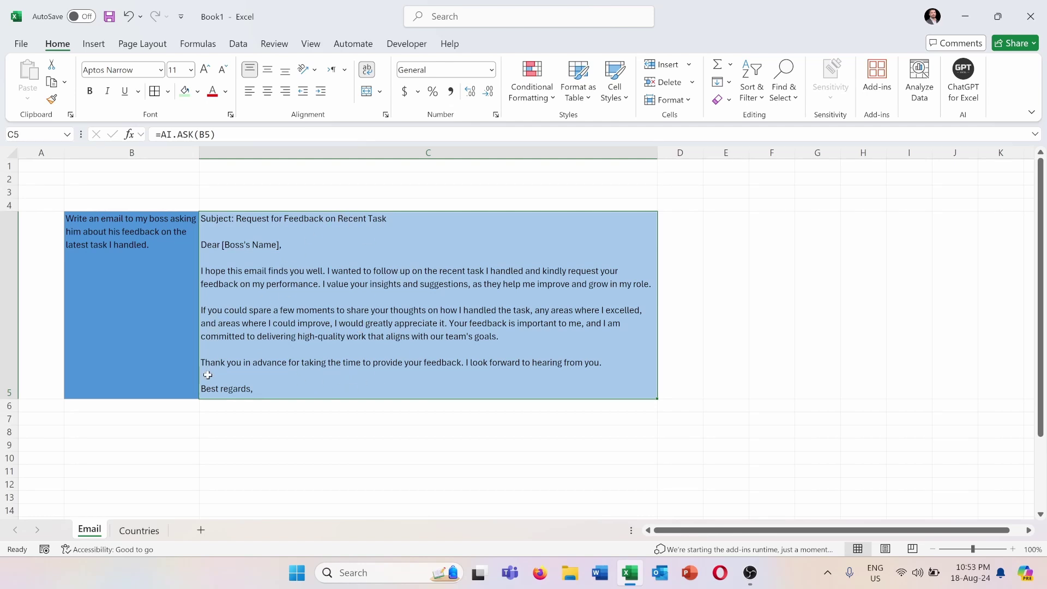
pyautogui.click(171, 244)
pyautogui.doubleClick(172, 243)
pyautogui.write('Li')
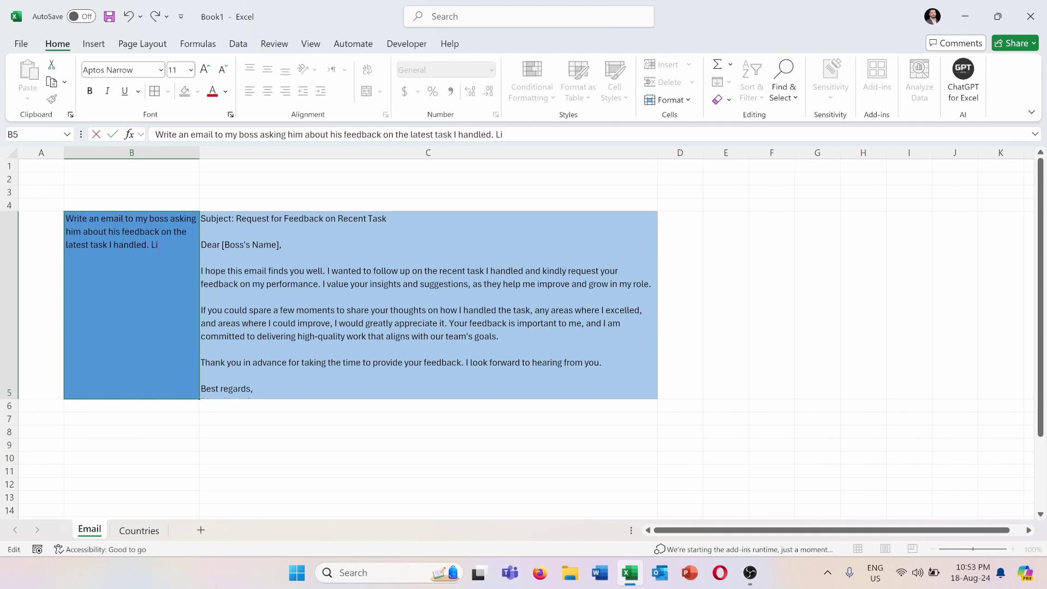
pyautogui.write('mit')
pyautogui.write(' your')
pyautogui.write(' answw')
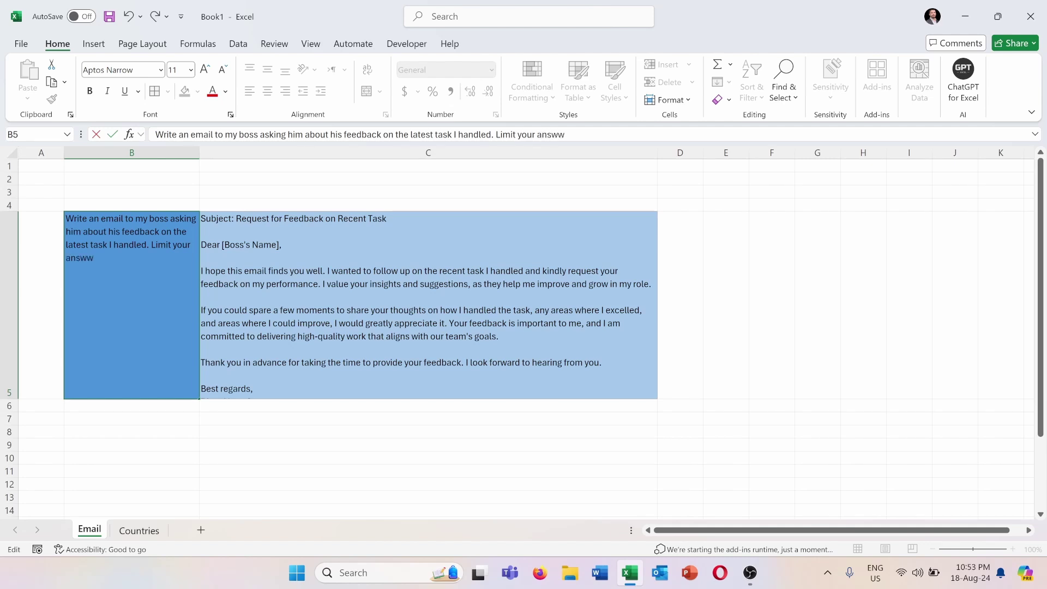
pyautogui.press('BackSpace')
pyautogui.write('er to ')
pyautogui.write('50 wor')
pyautogui.write('ds.')
# - Commit 'Limit your answer to 50 words.' in B5 so C5 regenerates a shorter email
pyautogui.press('Return')
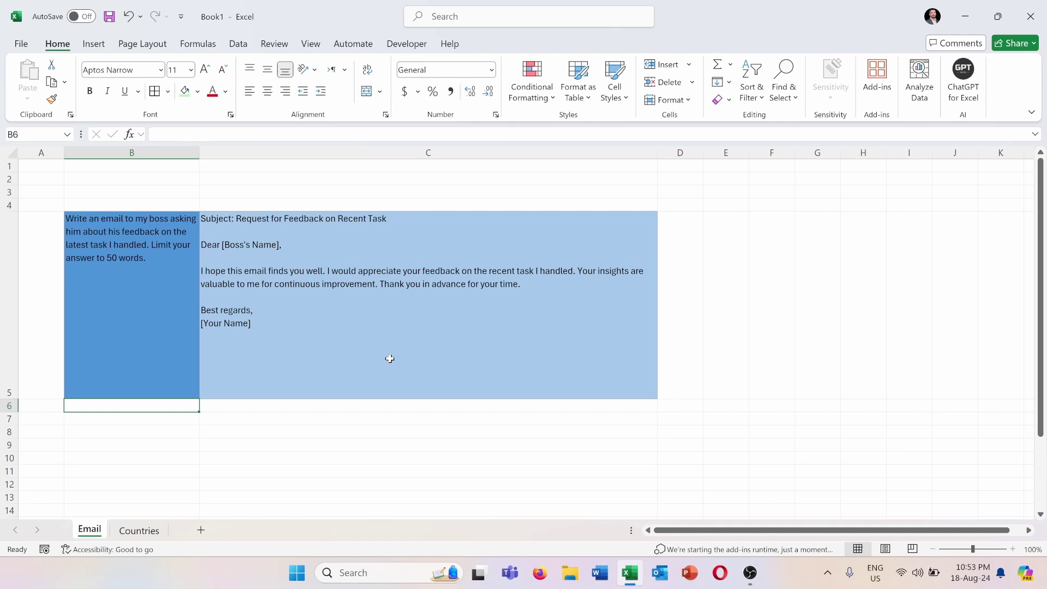
# - Switch to the Countries sheet and select C5 beside Lebanon
pyautogui.click(139, 530)
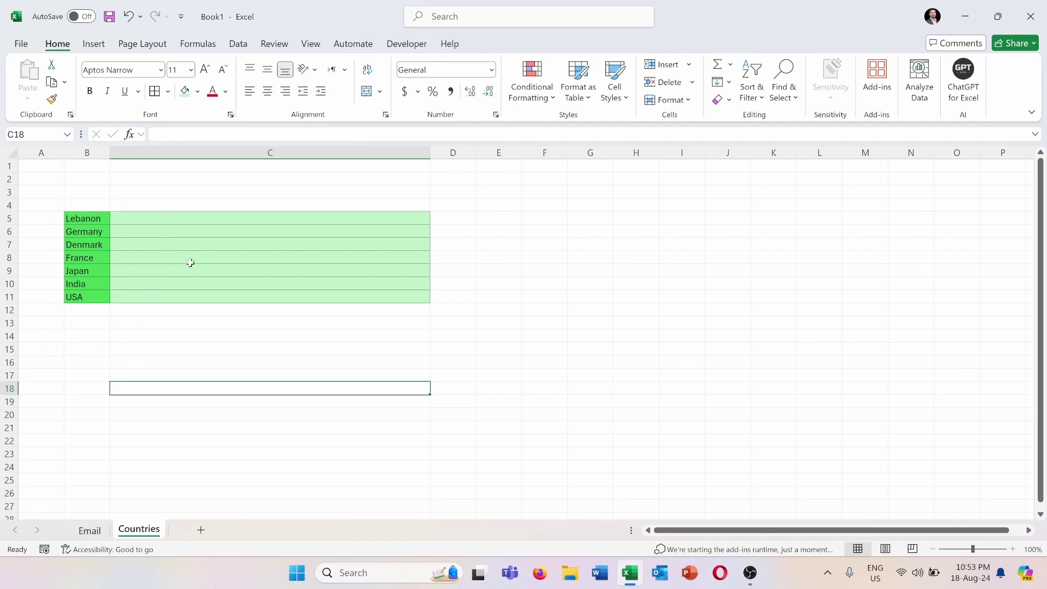
pyautogui.click(193, 219)
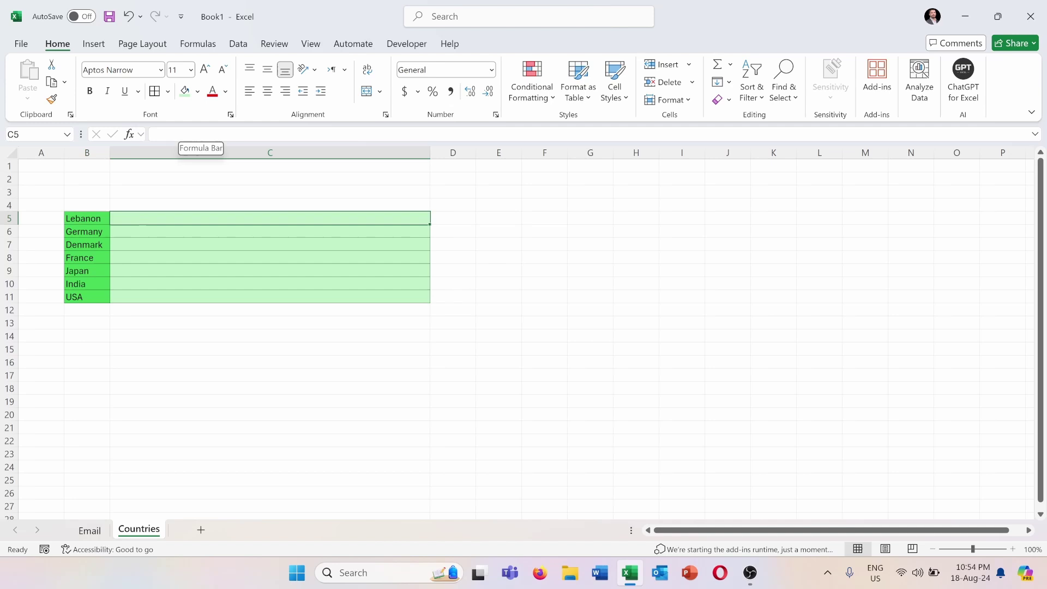
# - Enter =AI.ASK("What is the capital of",B5) in C5, returning 'The capital of Lebanon is Beirut.'
pyautogui.click(197, 134)
pyautogui.write('=')
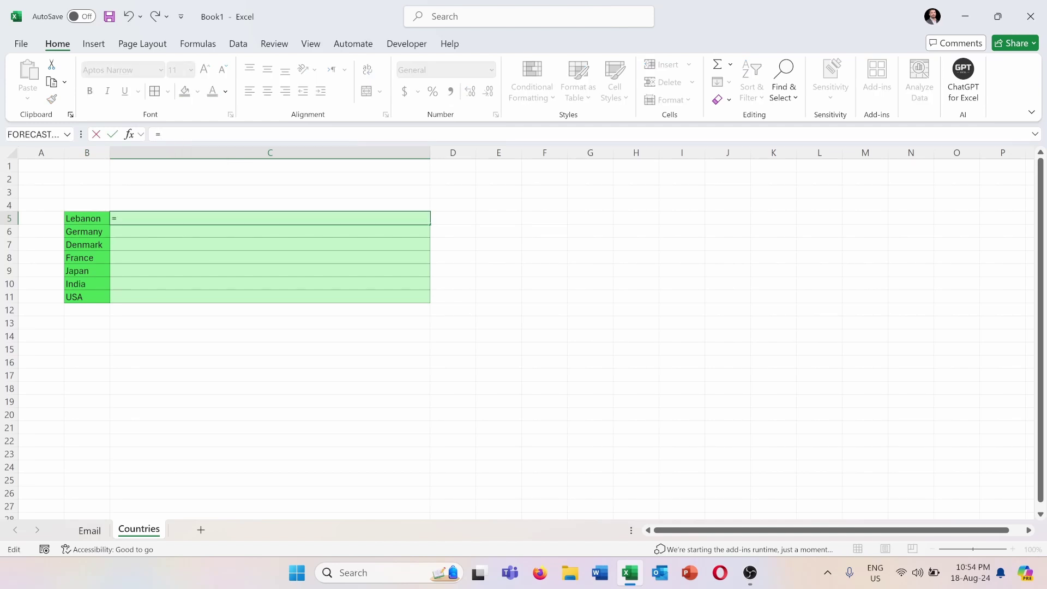
pyautogui.write('ai.as')
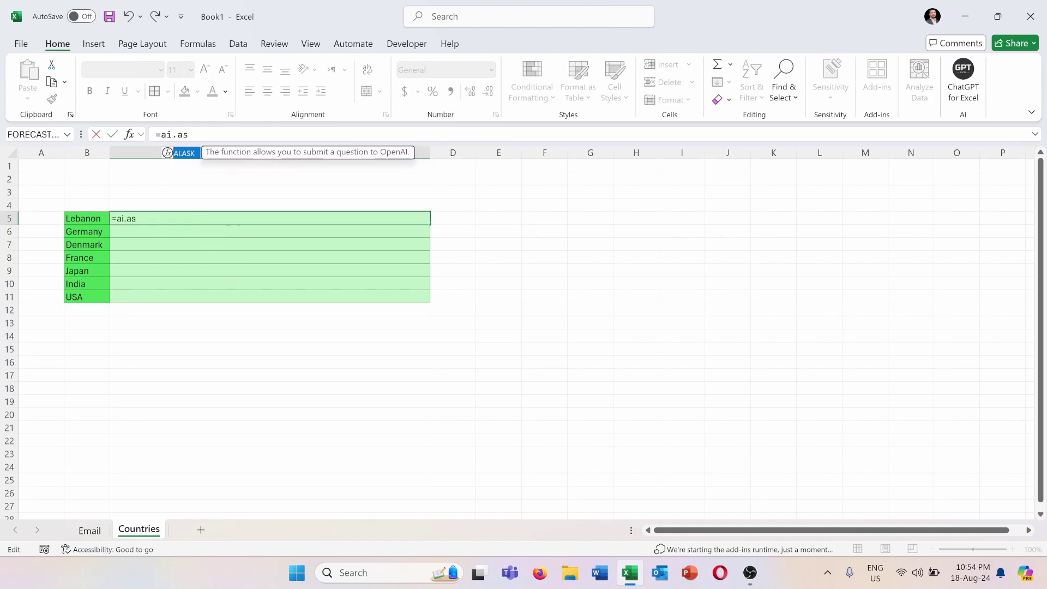
pyautogui.write('k')
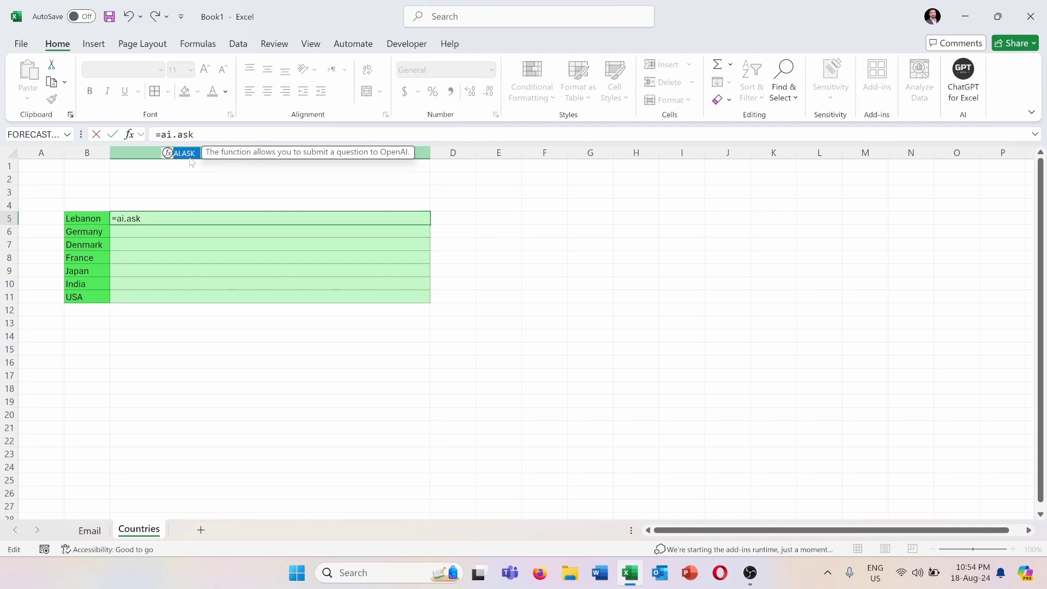
pyautogui.press('Tab')
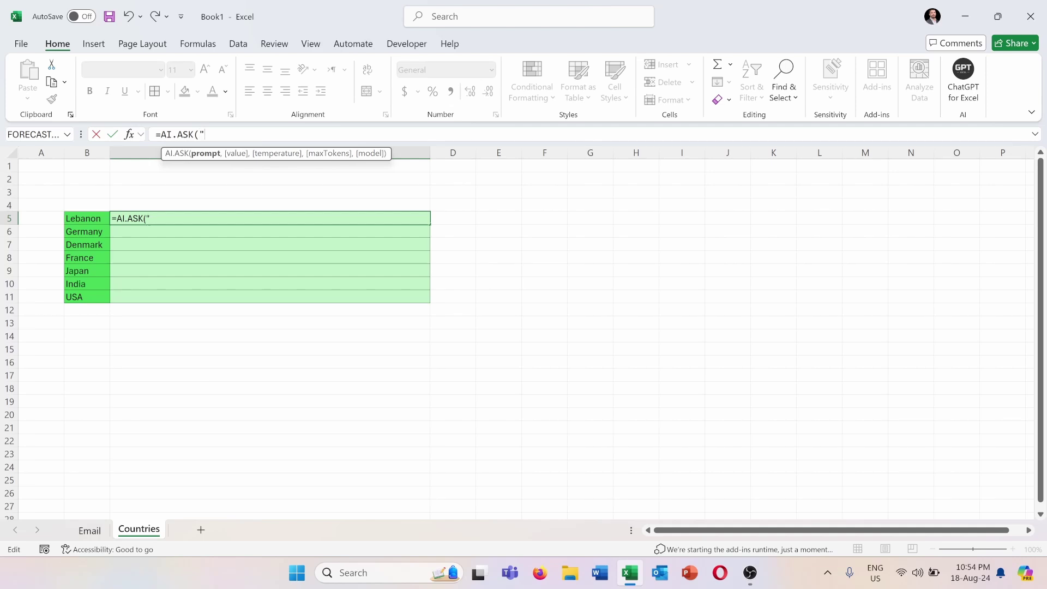
pyautogui.write('W')
pyautogui.write('hat is ')
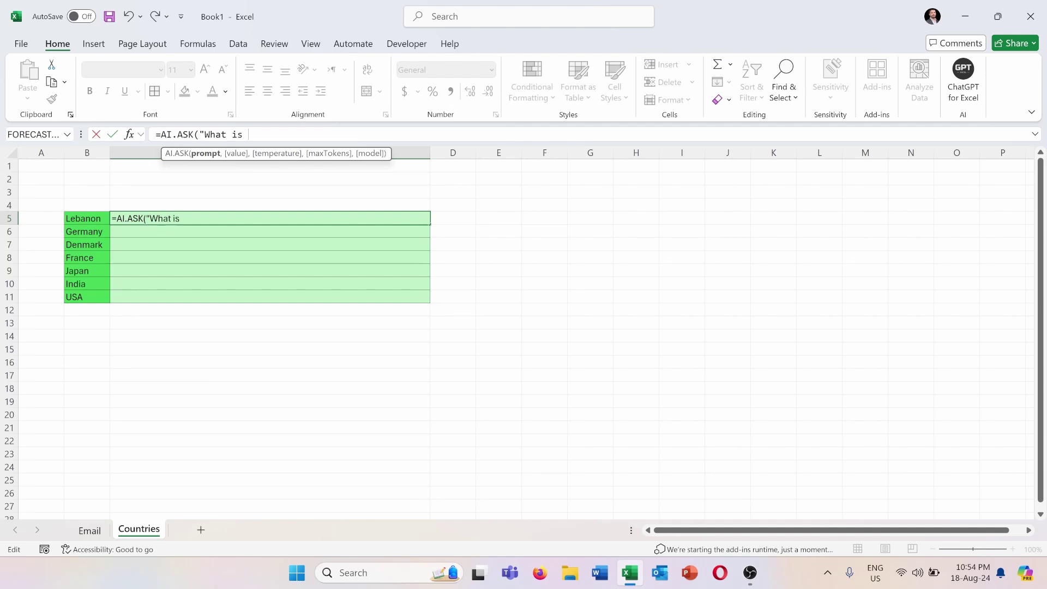
pyautogui.write('the capi')
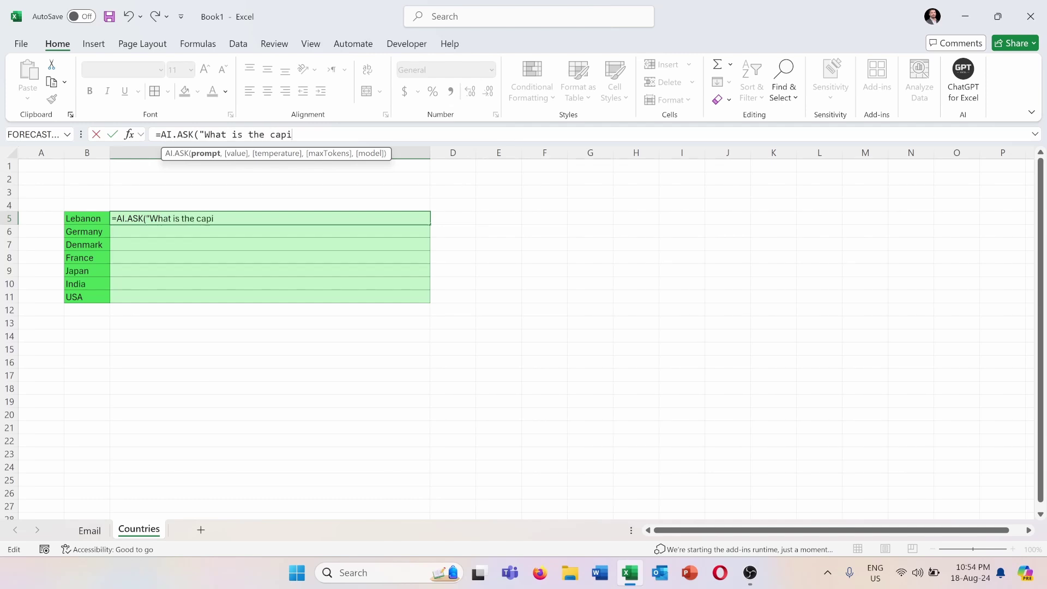
pyautogui.write('tal of"')
pyautogui.write(',')
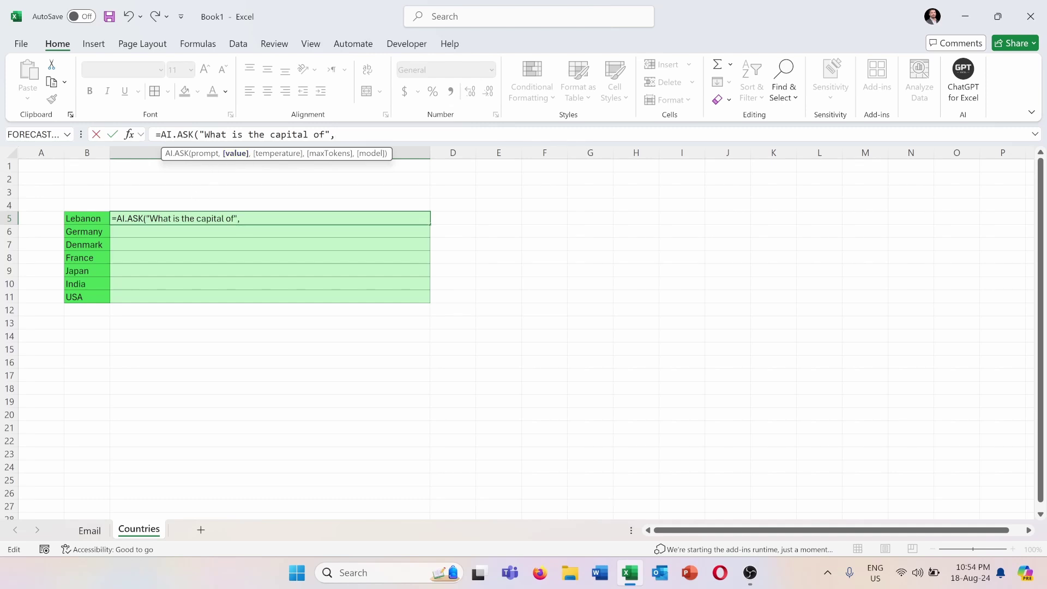
pyautogui.click(99, 219)
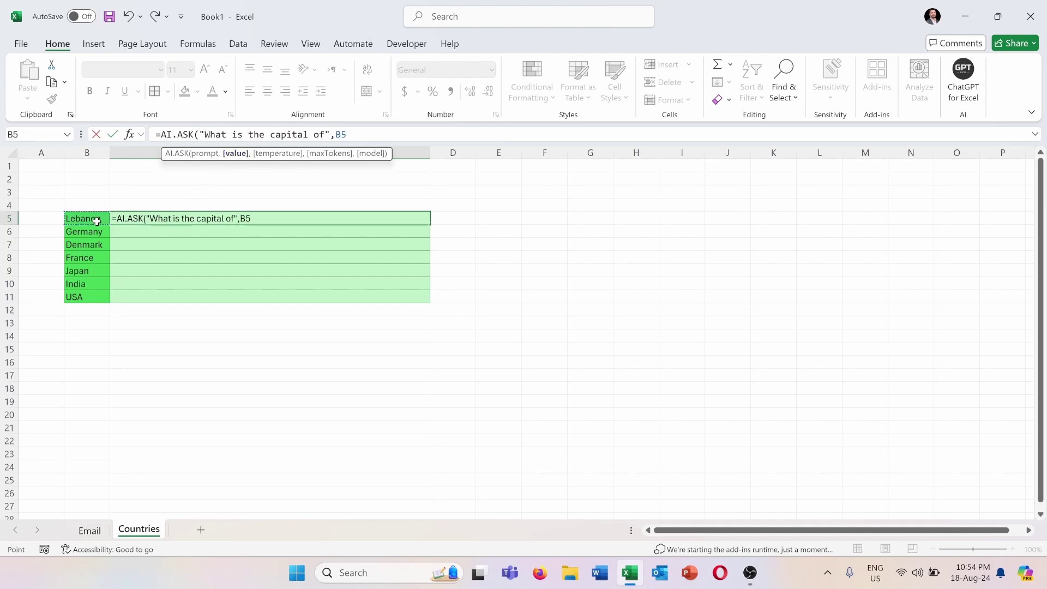
pyautogui.write(')')
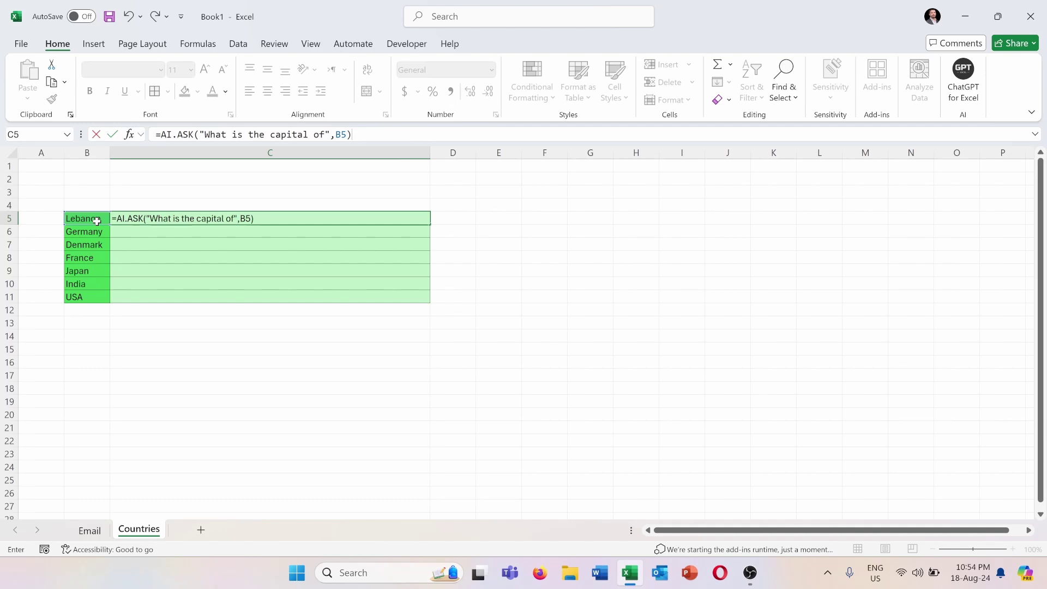
pyautogui.press('Return')
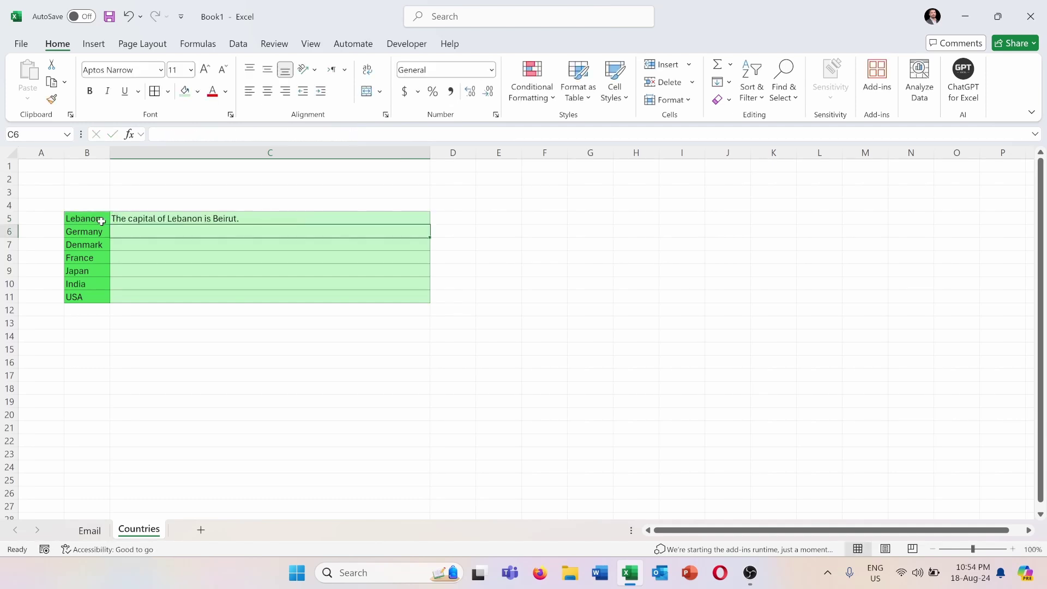
# - Fill the capital formula from C5 down to C11 for all seven countries
pyautogui.click(261, 221)
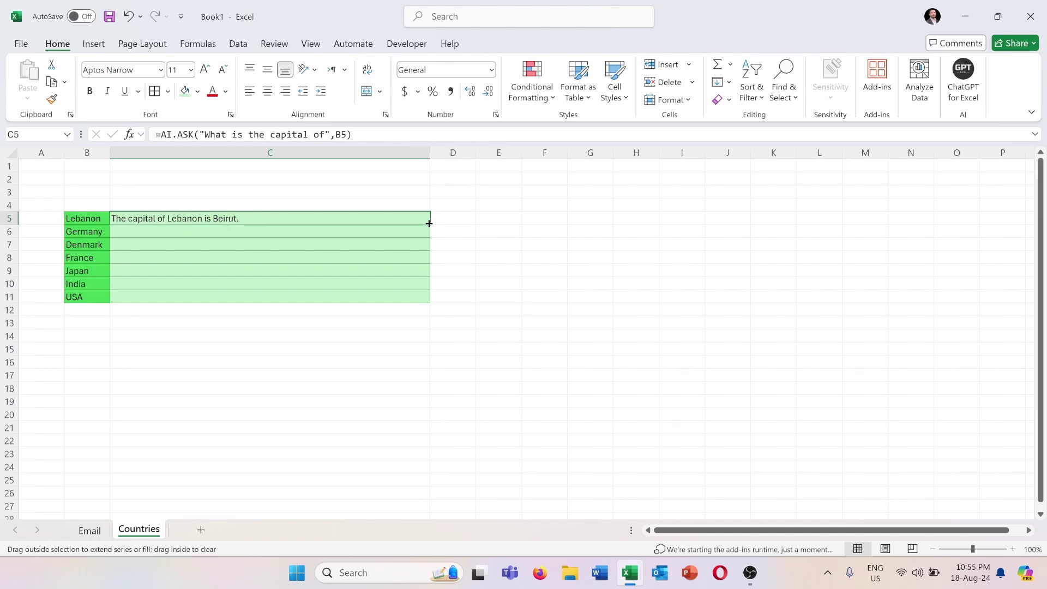
pyautogui.moveTo(429, 222); pyautogui.dragTo(434, 304)
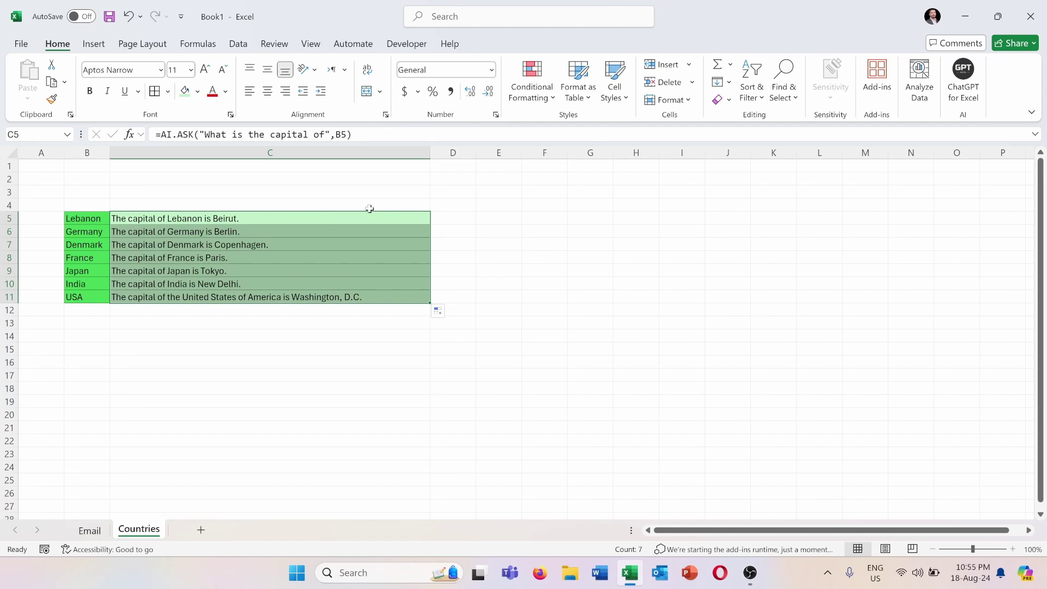
pyautogui.click(167, 350)
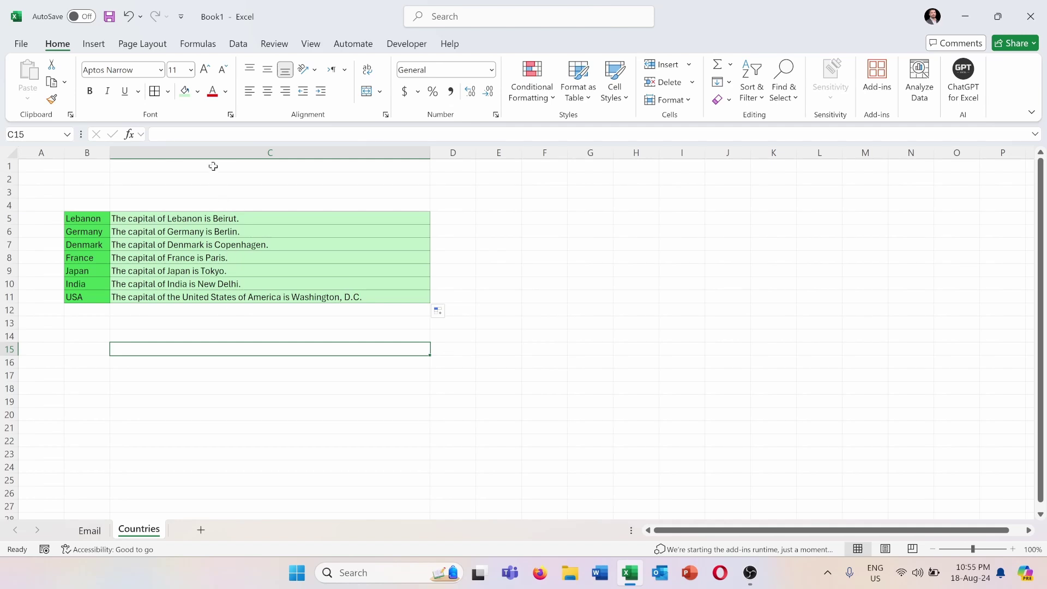
# - Reword C5's prompt to 'just include the city name not a full sentence', giving 'Beirut'
pyautogui.click(197, 221)
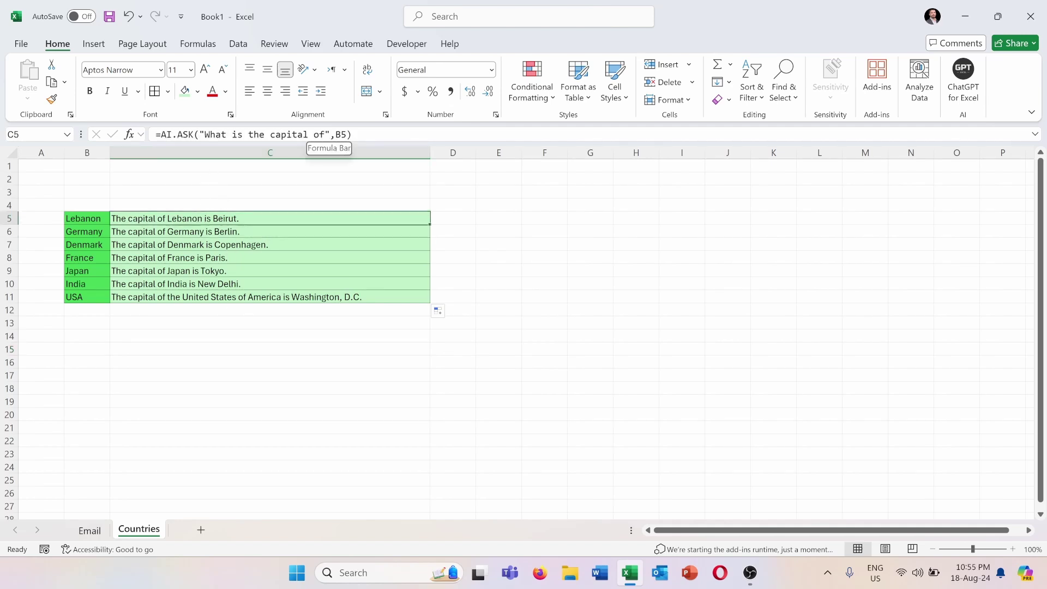
pyautogui.click(327, 135)
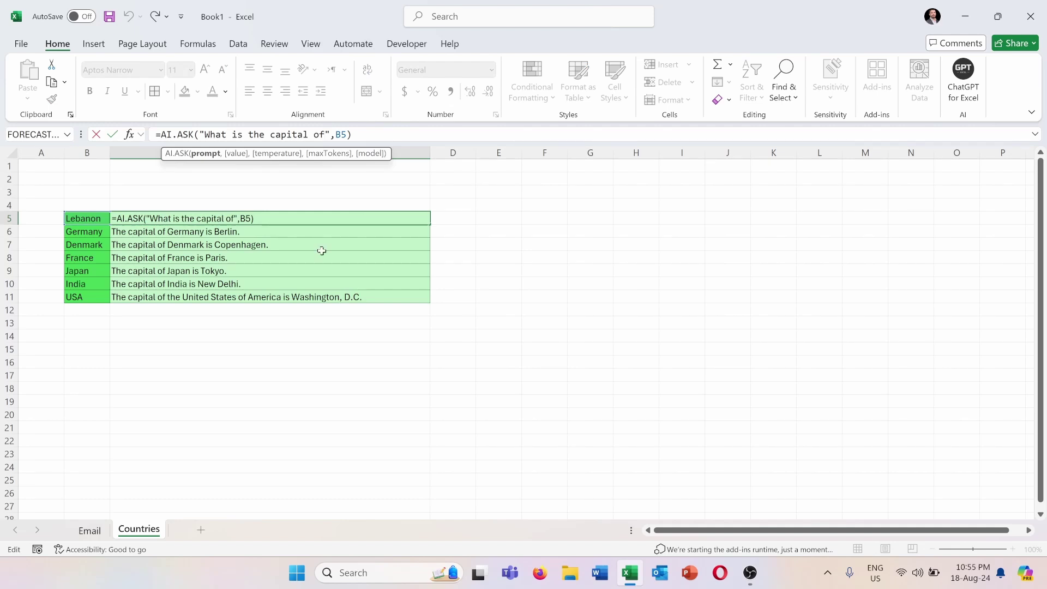
pyautogui.write(', just ')
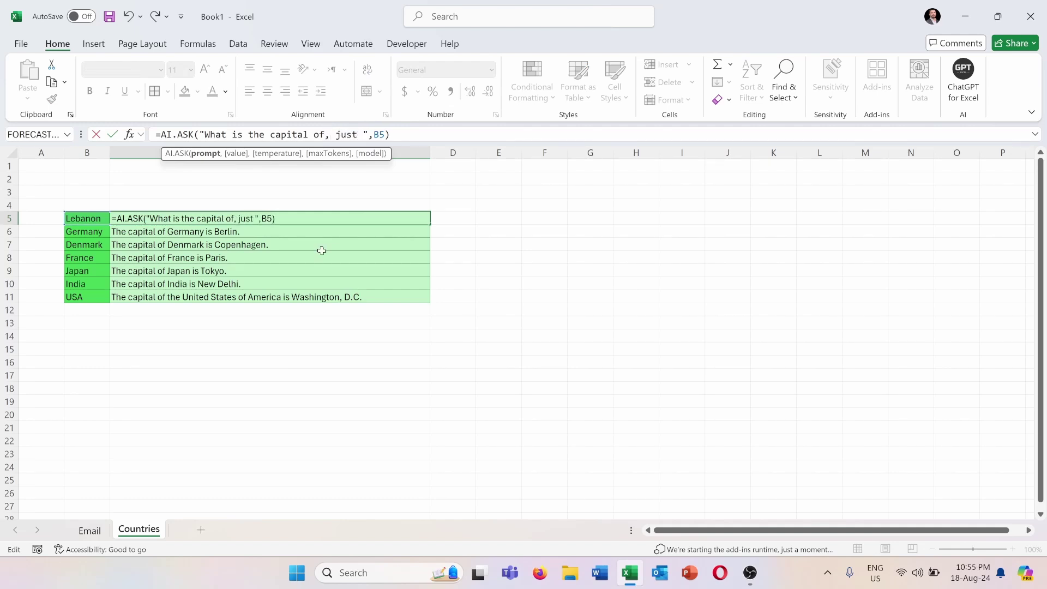
pyautogui.write('include ')
pyautogui.write('the ci')
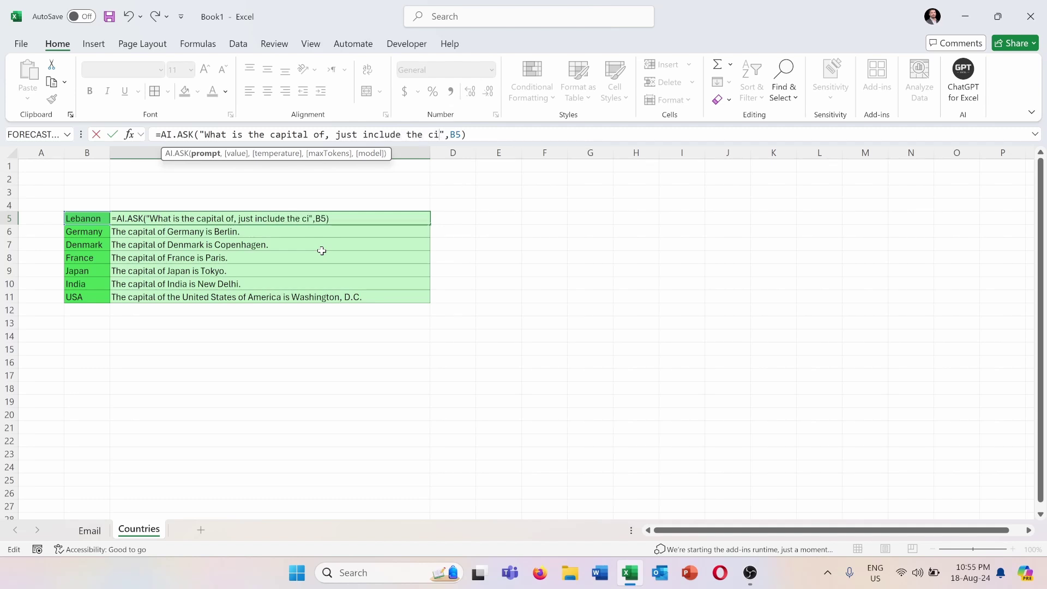
pyautogui.write('ty name ')
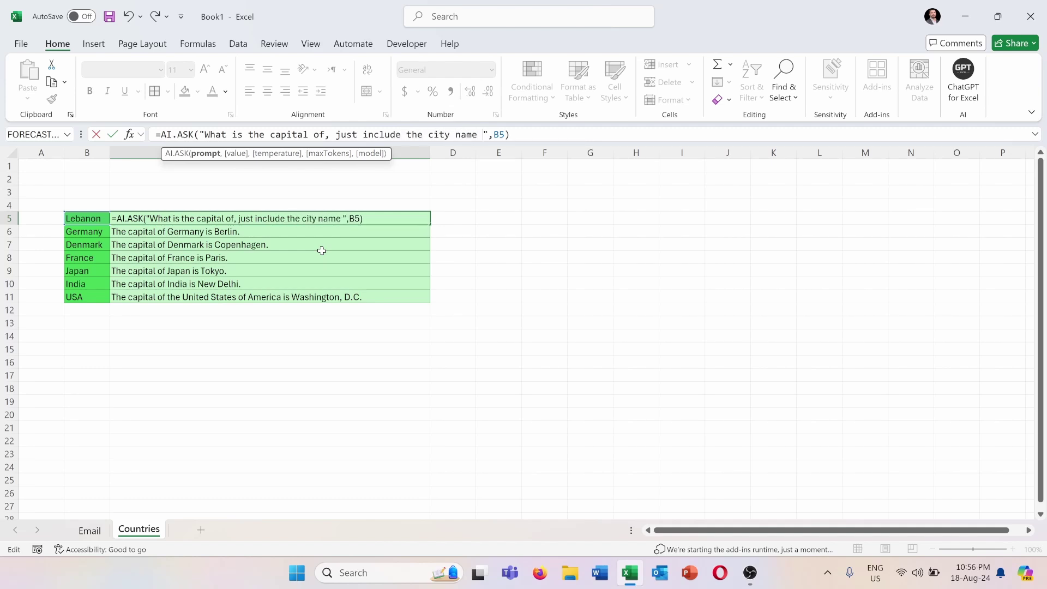
pyautogui.write('not a ')
pyautogui.write('full se')
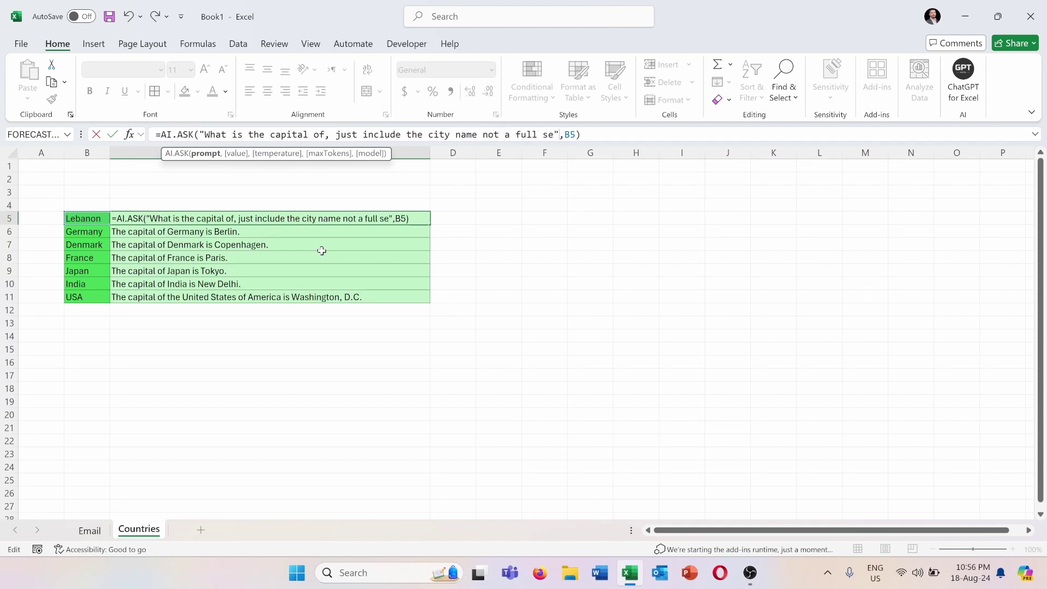
pyautogui.write('ntence')
pyautogui.press('Return')
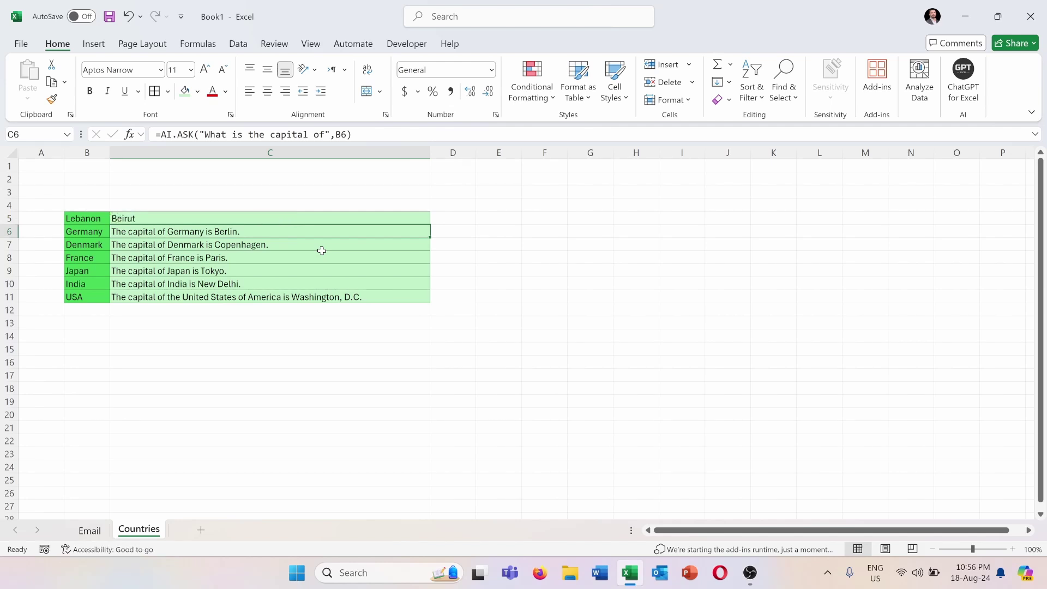
# - Refill the revised formula down to C11 so every row shows a bare capital name
pyautogui.click(339, 220)
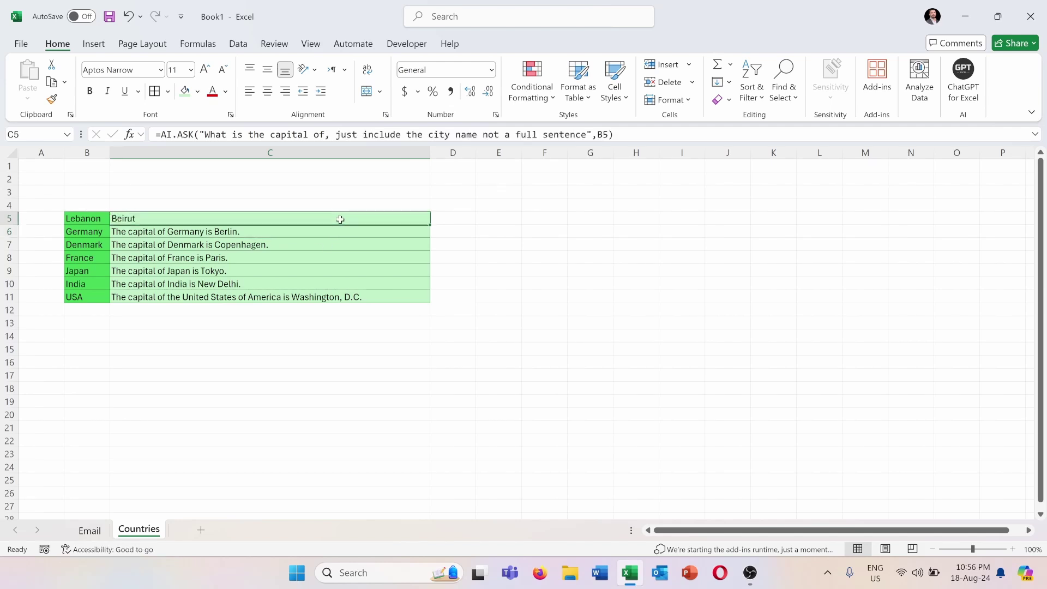
pyautogui.doubleClick(430, 220)
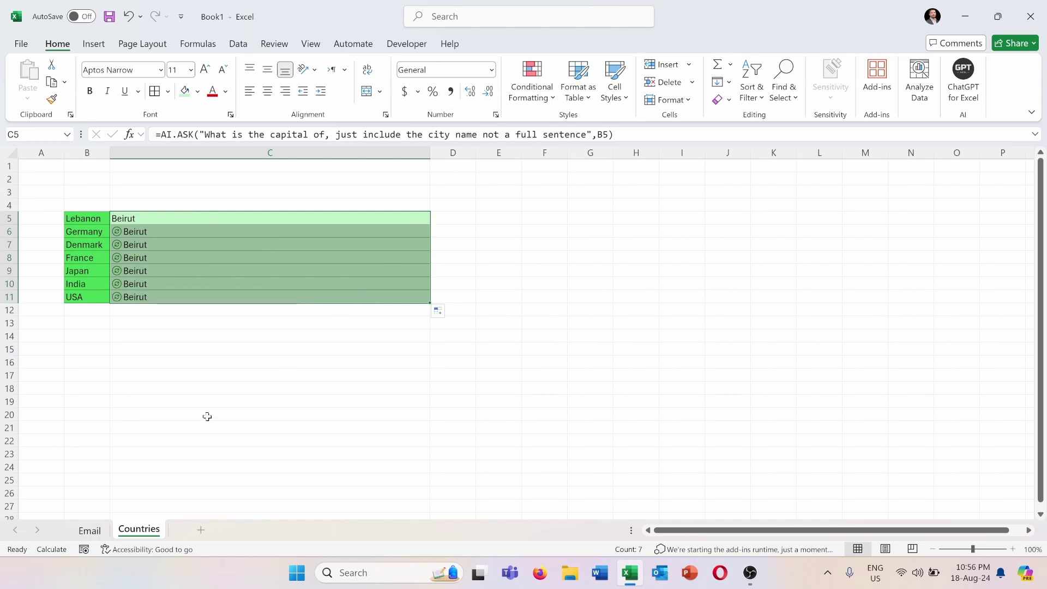
pyautogui.click(178, 362)
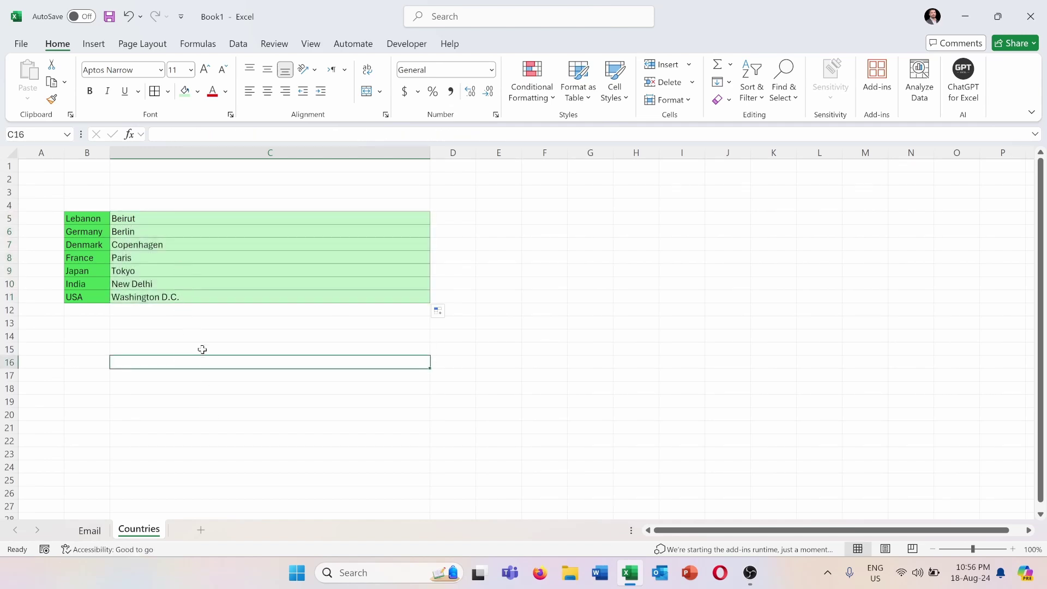